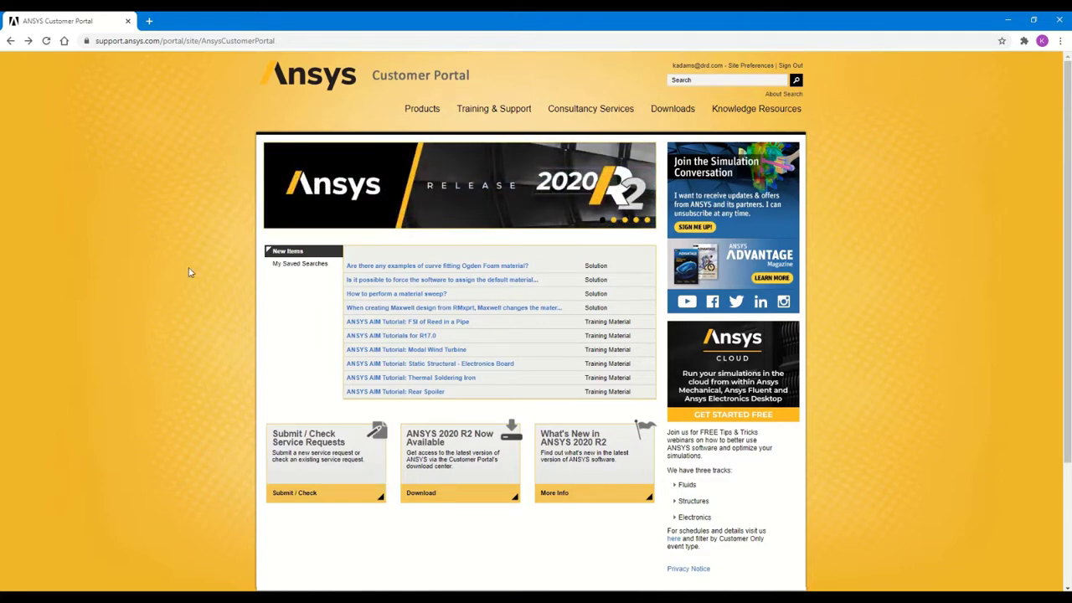
Step: Open the ANSYS Store app catalog from the Customer Portal's Products menu
{"action": "mouse_move", "coordinate": [426, 118]}
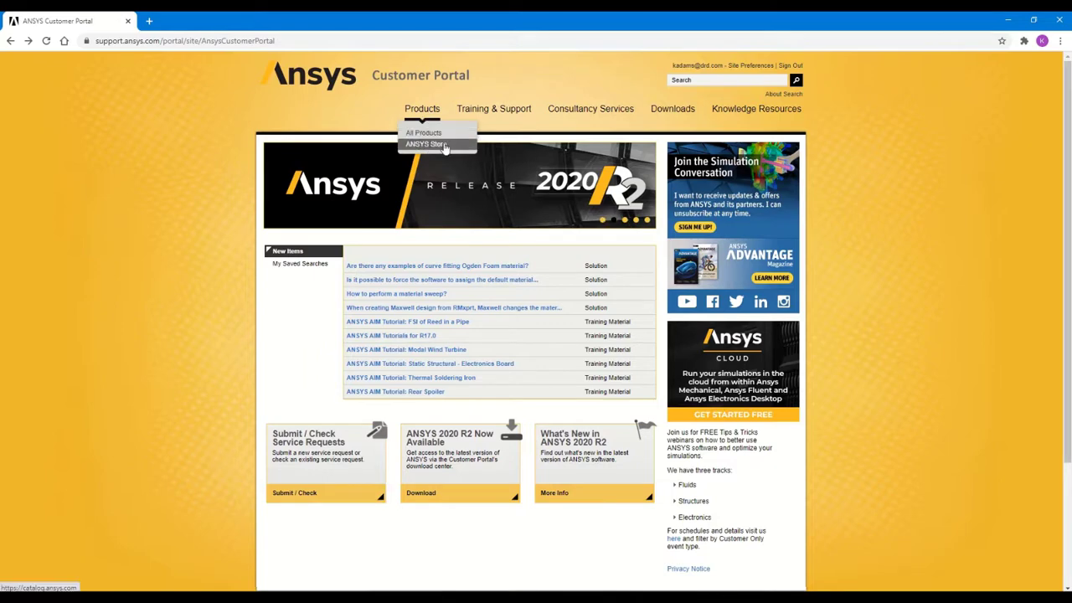
{"action": "left_click", "coordinate": [445, 146]}
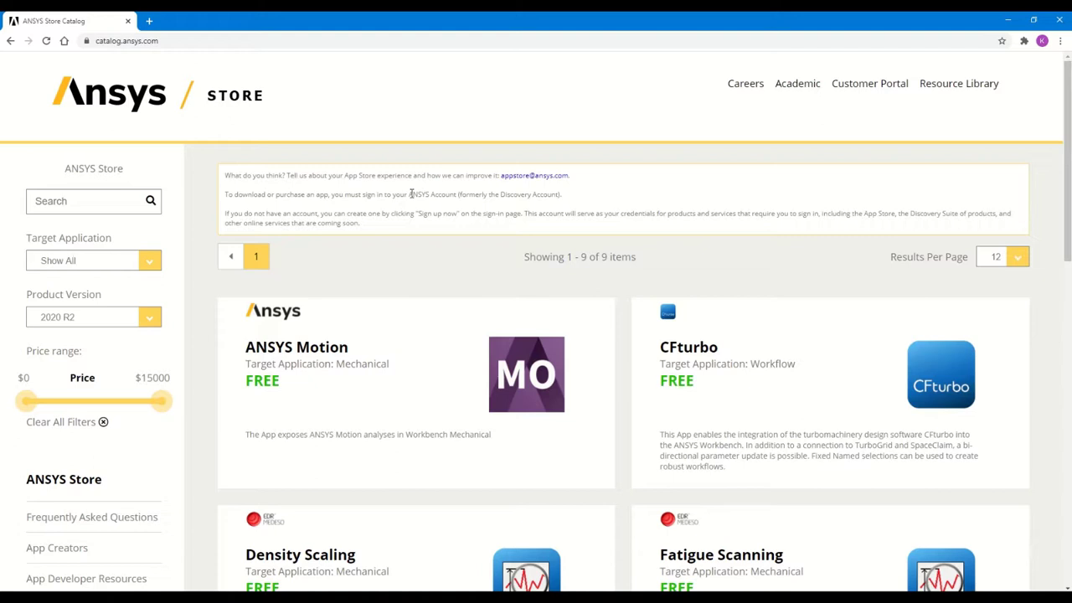
Step: Filter the ANSYS Store catalog to Product Version 2020 R2
{"action": "left_click_drag", "start_coordinate": [407, 195], "coordinate": [459, 196]}
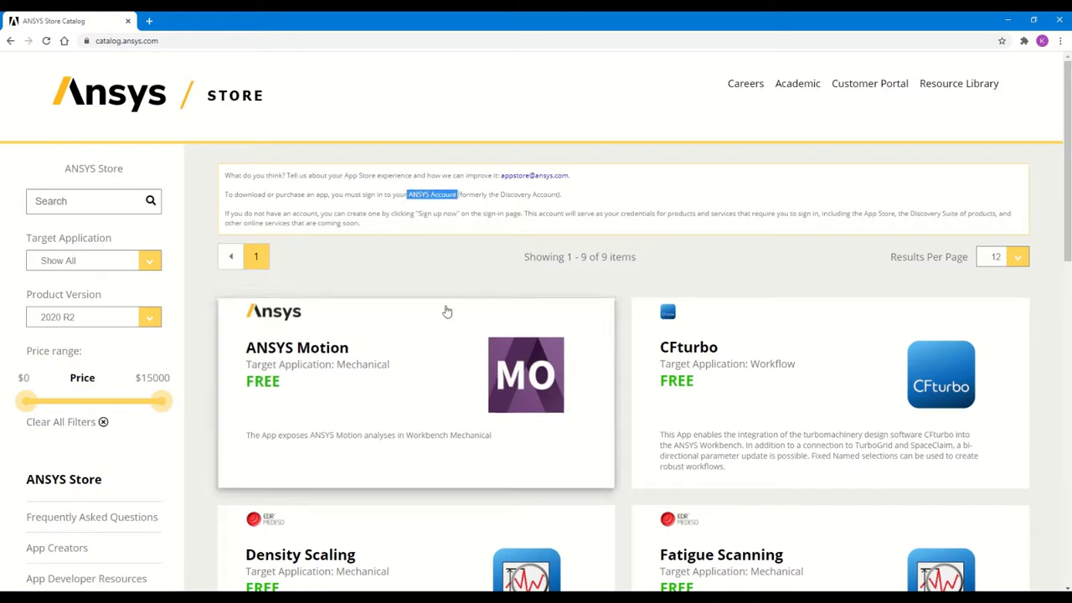
{"action": "left_click", "coordinate": [428, 253]}
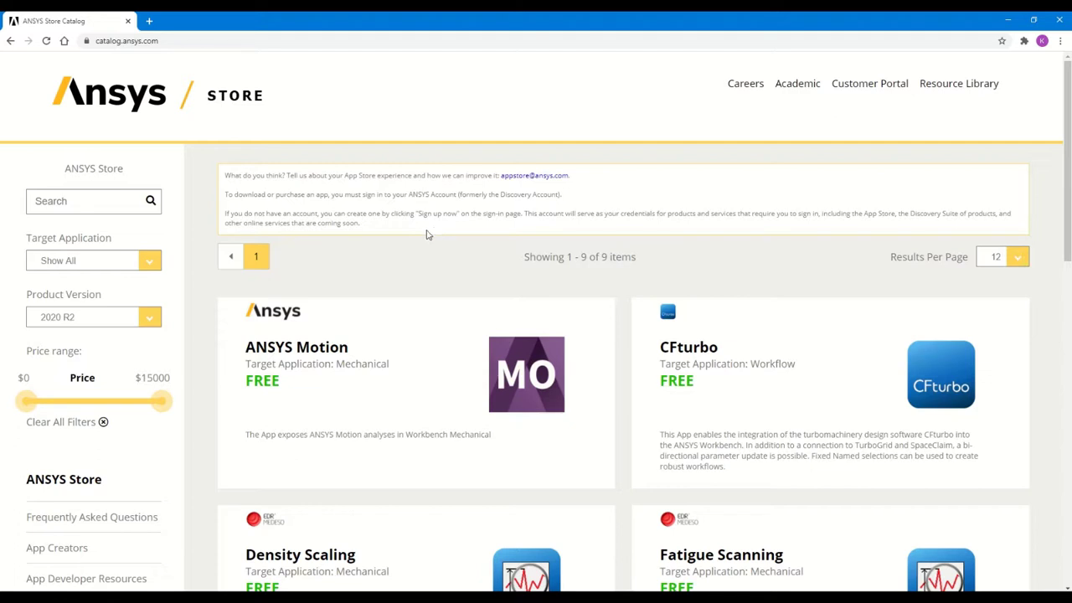
{"action": "left_click", "coordinate": [151, 321]}
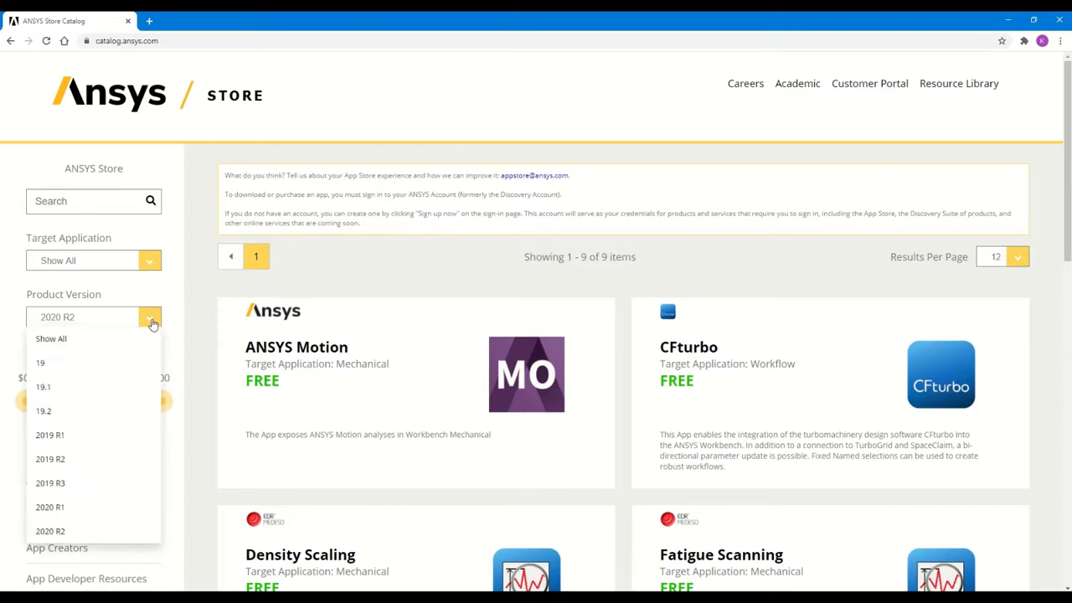
{"action": "left_click", "coordinate": [51, 532]}
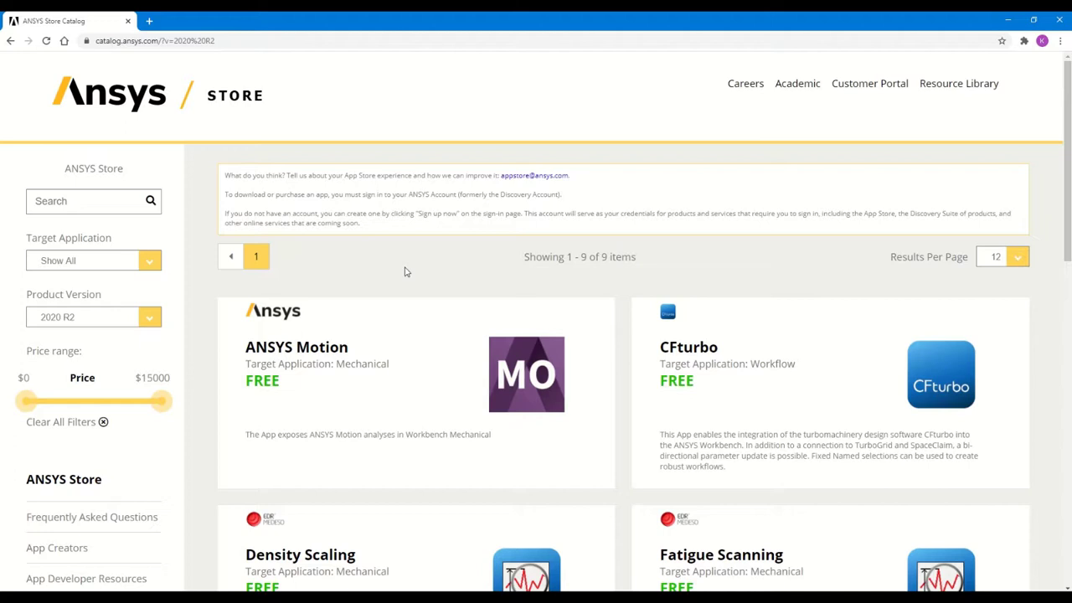
Step: Download the ANSYS Motion V2020.2 ZIP, accepting its license agreement
{"action": "left_click", "coordinate": [419, 396]}
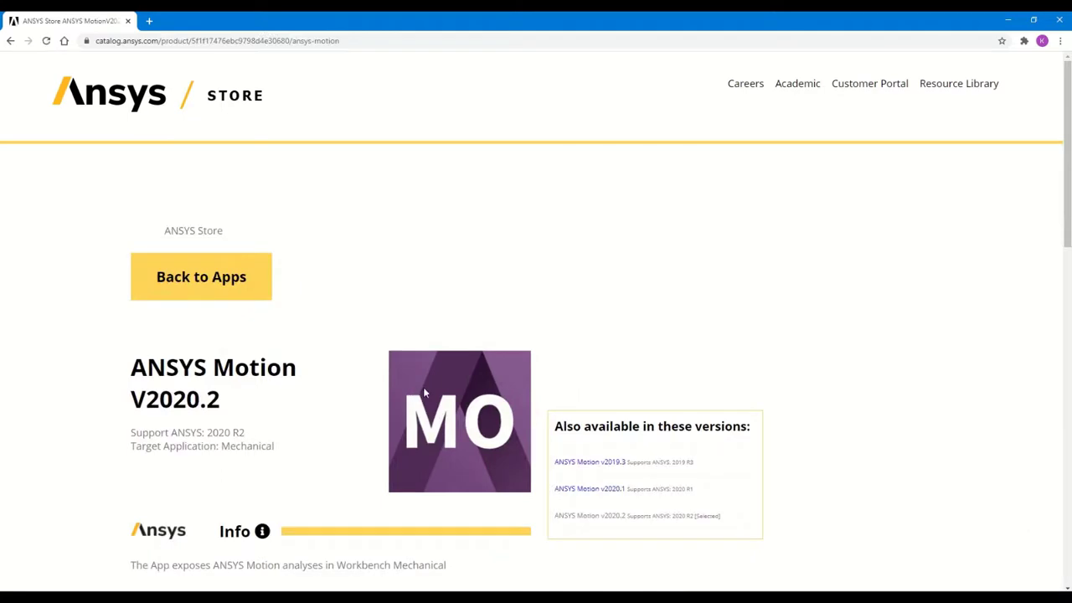
{"action": "scroll", "coordinate": [892, 283], "scroll_direction": "down", "scroll_amount": 4}
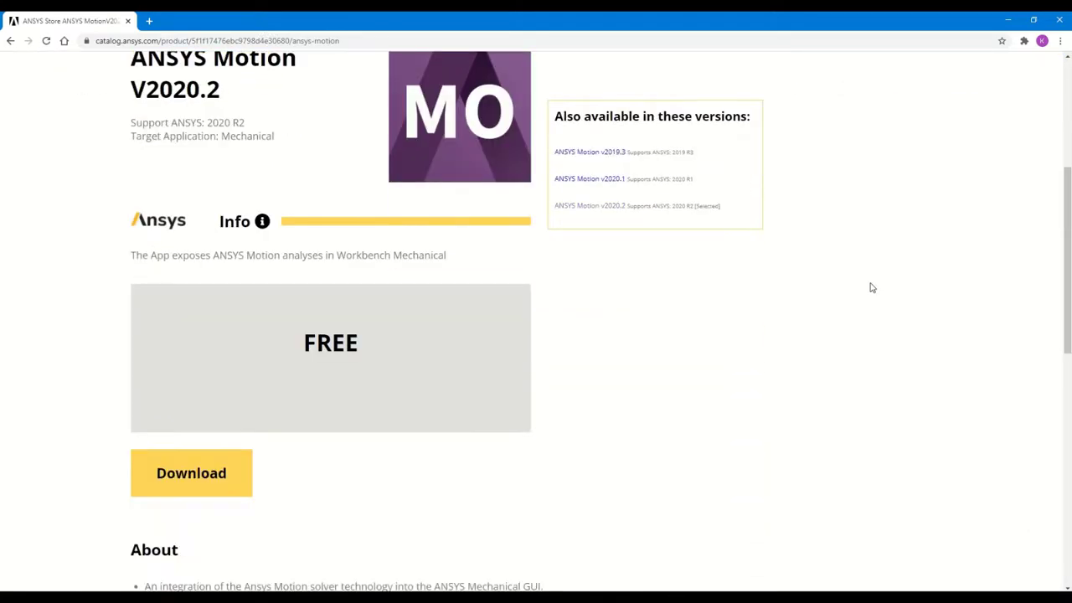
{"action": "left_click", "coordinate": [211, 448]}
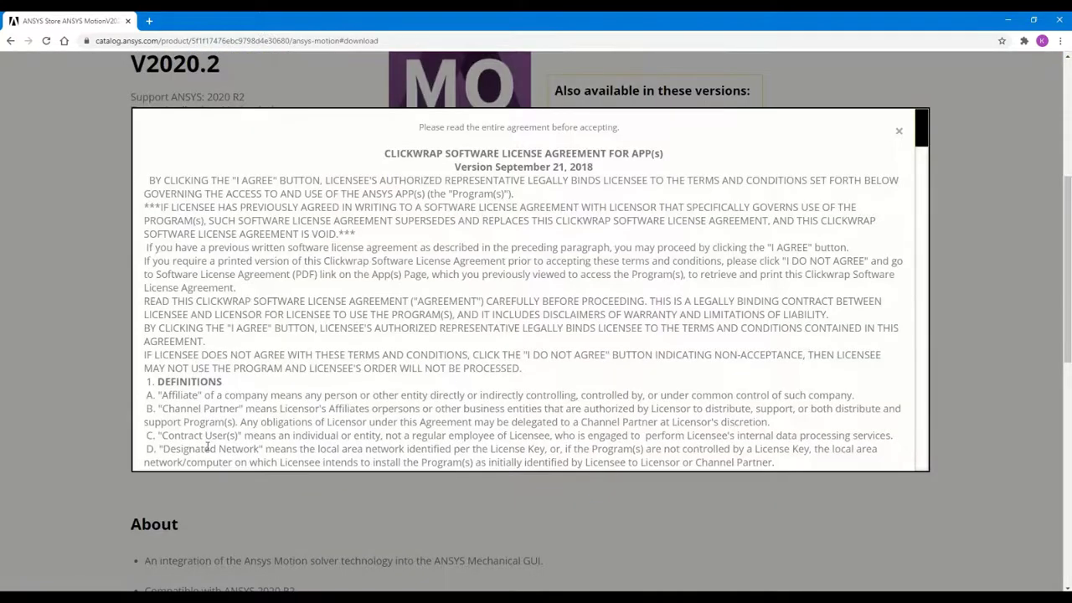
{"action": "left_click_drag", "start_coordinate": [921, 123], "coordinate": [932, 460]}
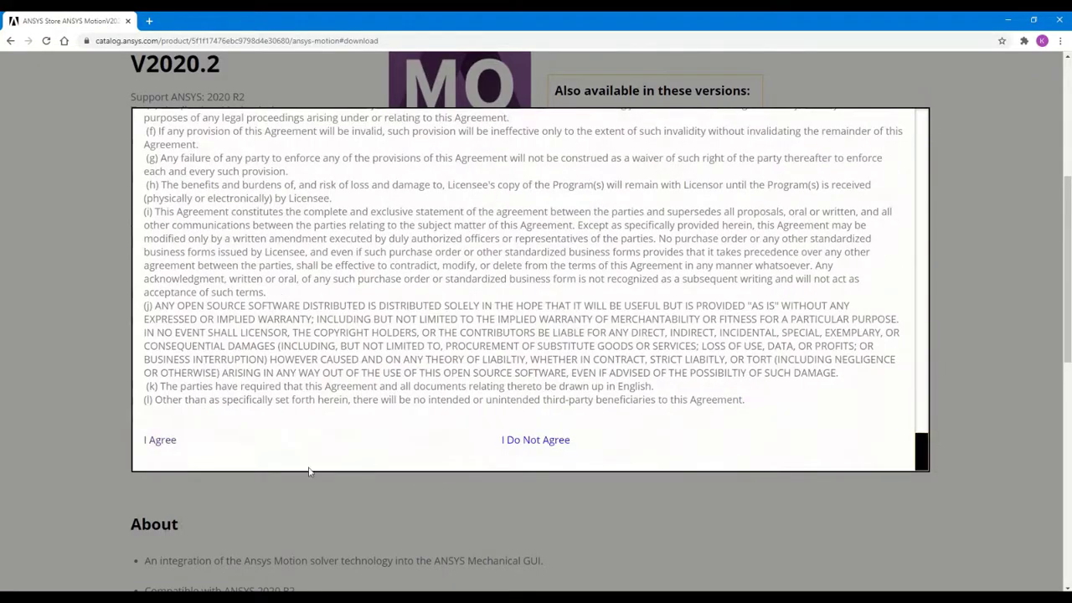
{"action": "left_click", "coordinate": [156, 442]}
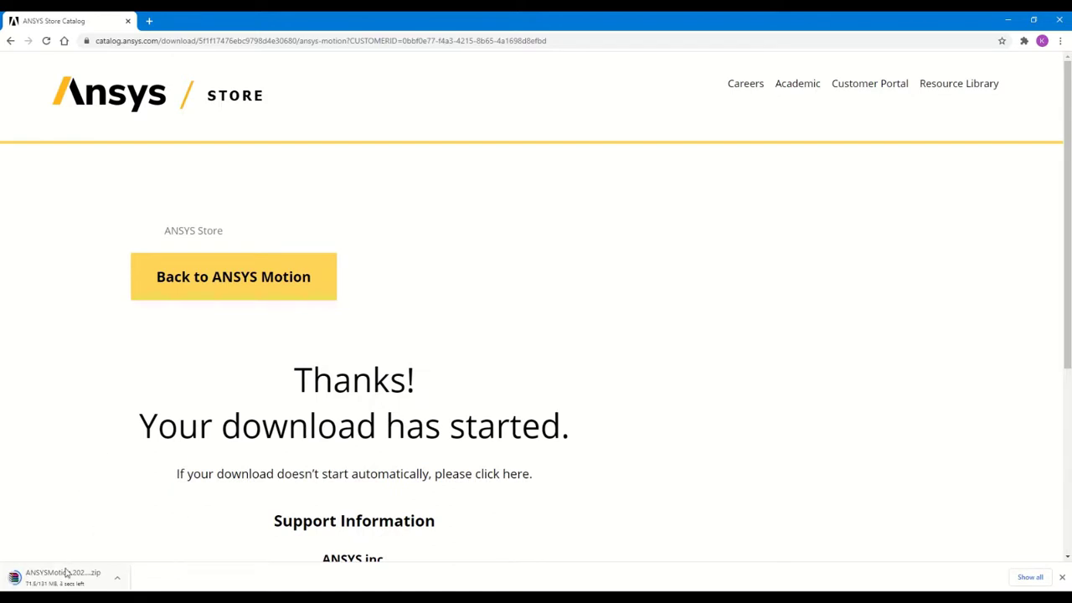
Step: Cancel the in-progress ANSYS Motion browser download
{"action": "right_click", "coordinate": [62, 577]}
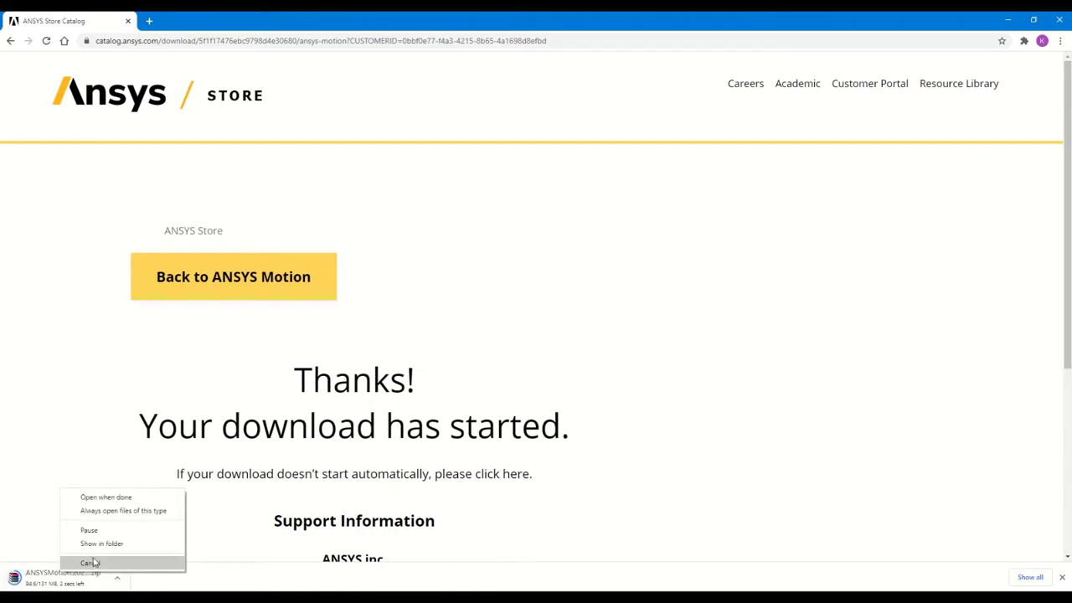
{"action": "left_click", "coordinate": [94, 563]}
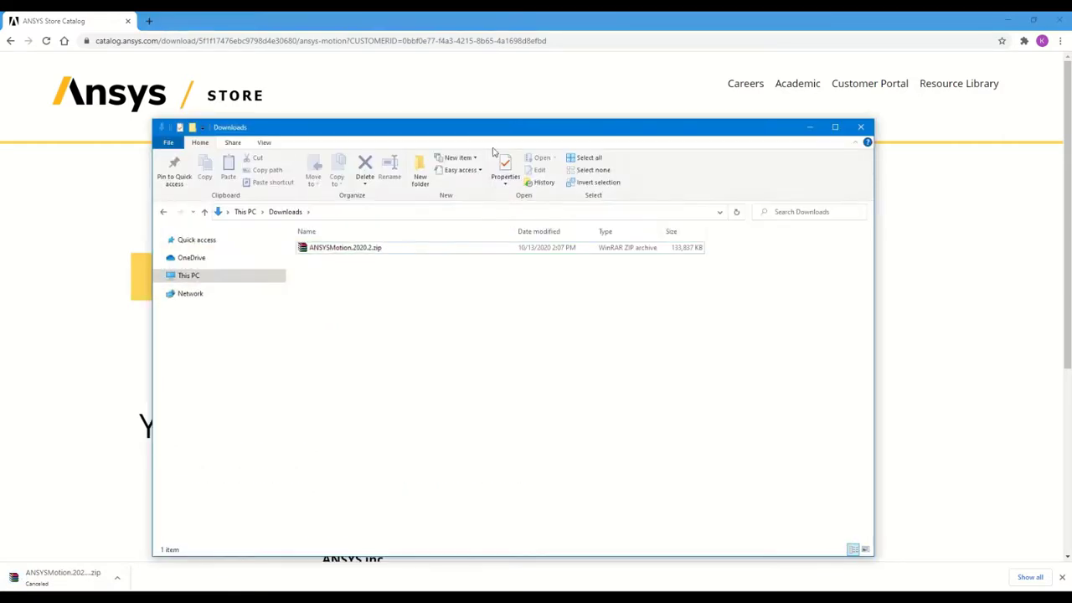
{"action": "left_click_drag", "start_coordinate": [456, 134], "coordinate": [492, 112]}
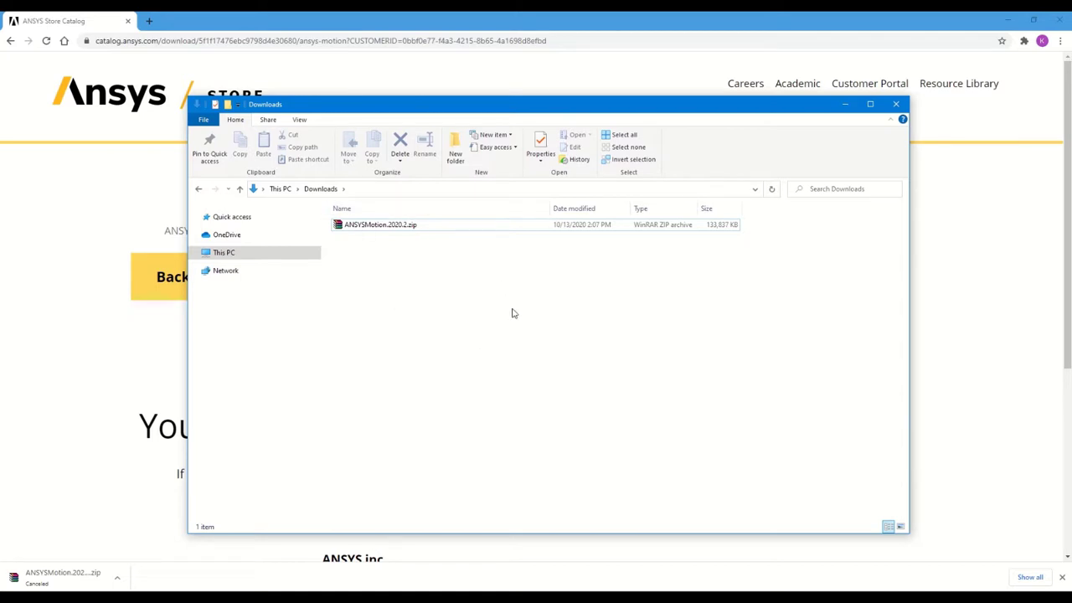
Step: Extract ANSYSMotion.2020.2.zip in Downloads and select ANSYSMotion.wbex inside the ACT App folder
{"action": "right_click", "coordinate": [378, 226]}
{"action": "left_click", "coordinate": [413, 280]}
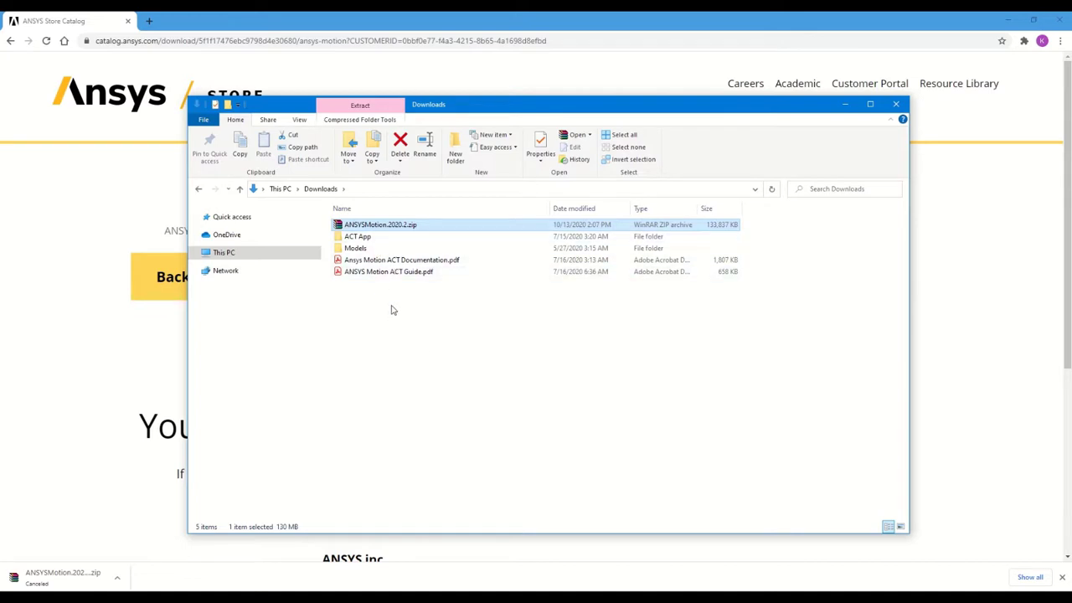
{"action": "left_click", "coordinate": [407, 334]}
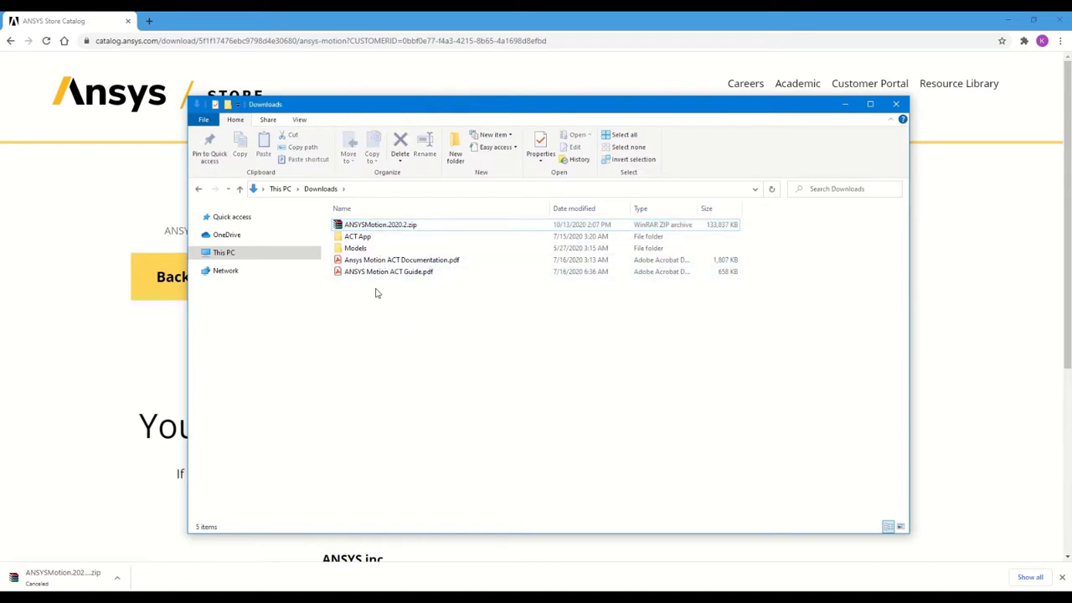
{"action": "double_click", "coordinate": [360, 242]}
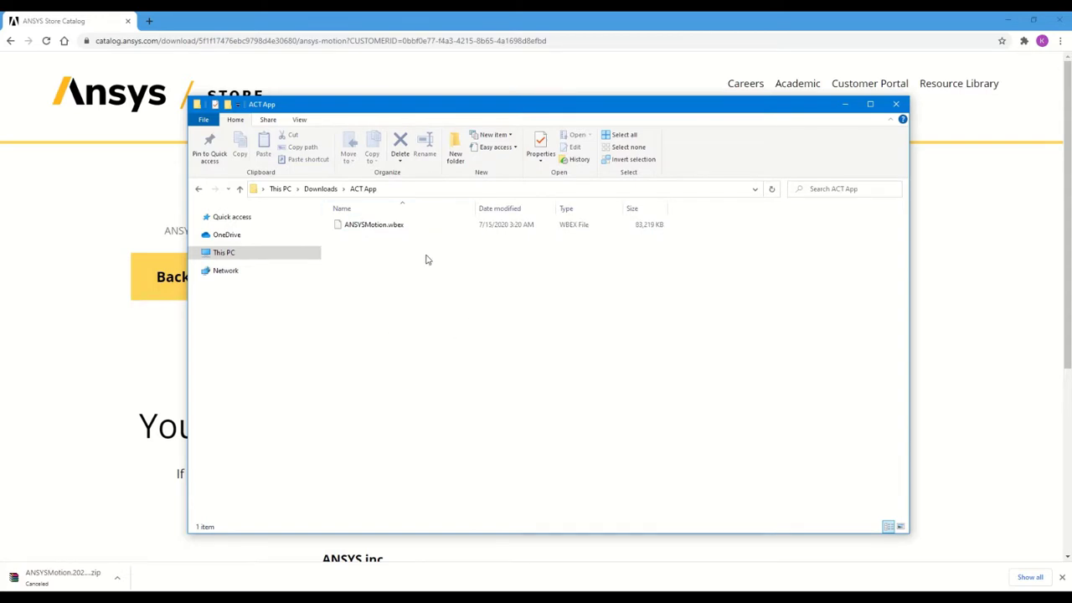
{"action": "left_click", "coordinate": [389, 227]}
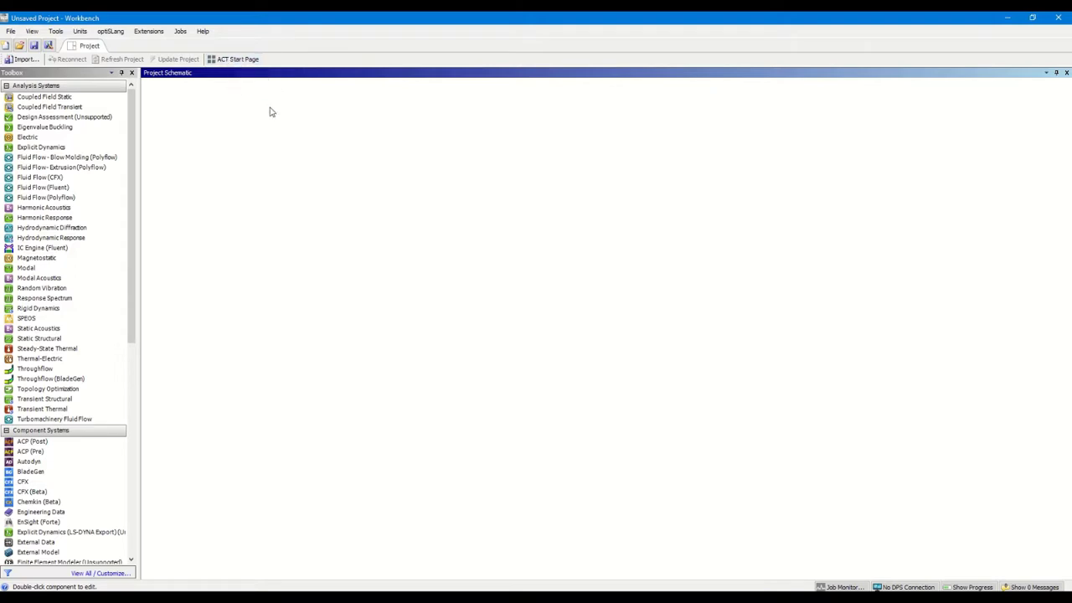
{"action": "left_click", "coordinate": [148, 31]}
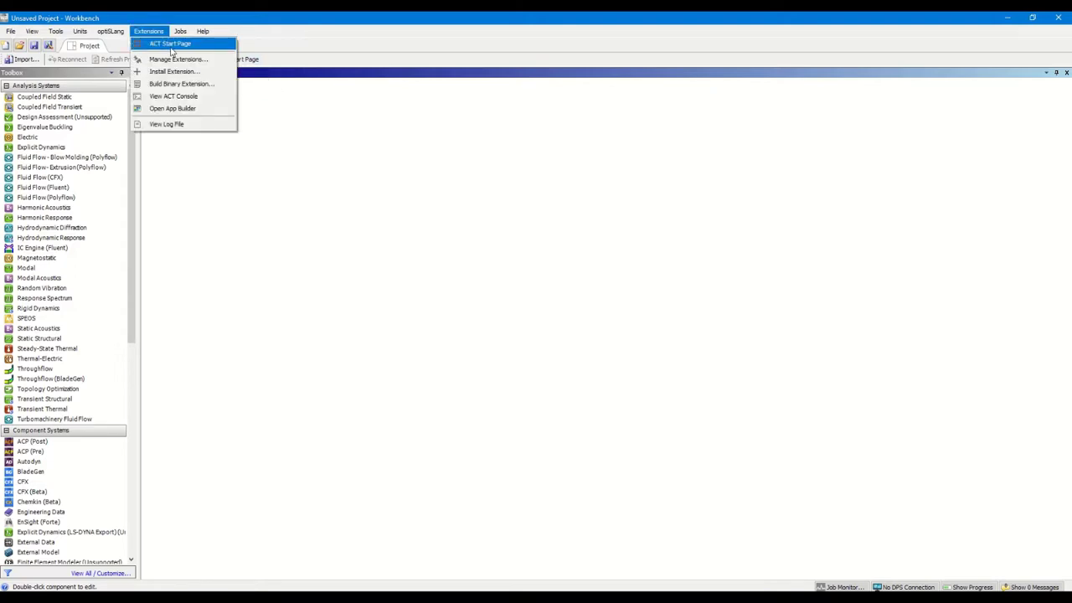
{"action": "left_click", "coordinate": [172, 46]}
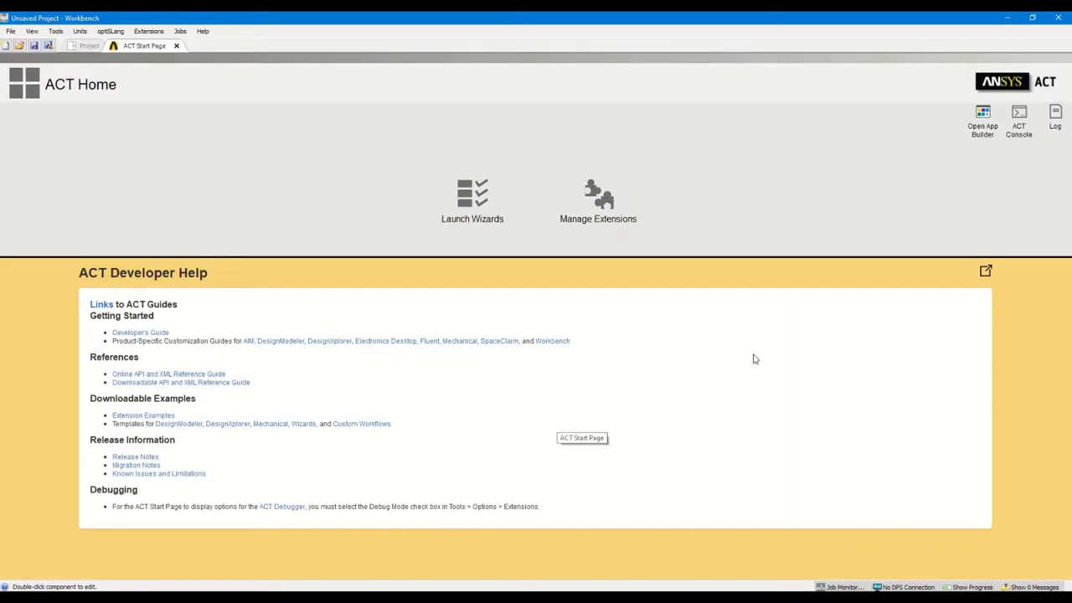
{"action": "left_click", "coordinate": [605, 204]}
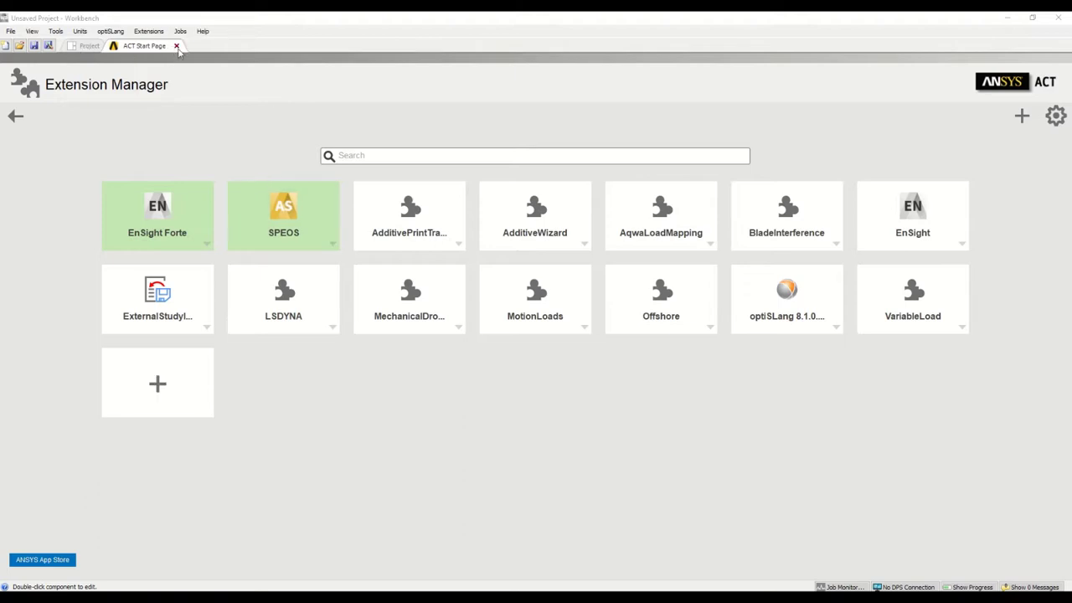
Step: Install ANSYSMotion.wbex from Downloads > ACT App through Extensions > Install Extension
{"action": "left_click", "coordinate": [177, 47]}
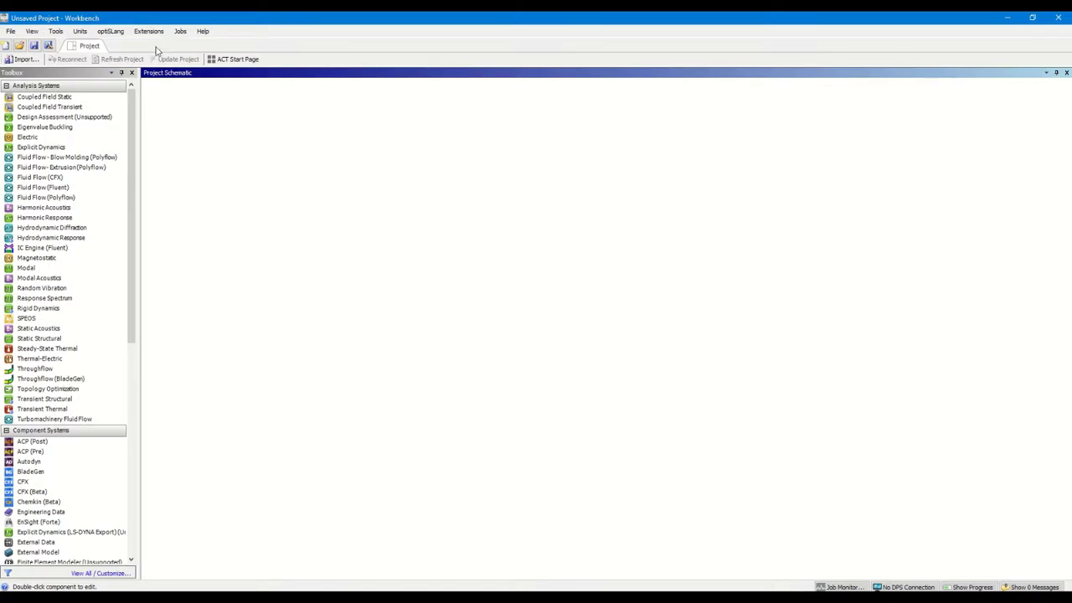
{"action": "left_click", "coordinate": [148, 32]}
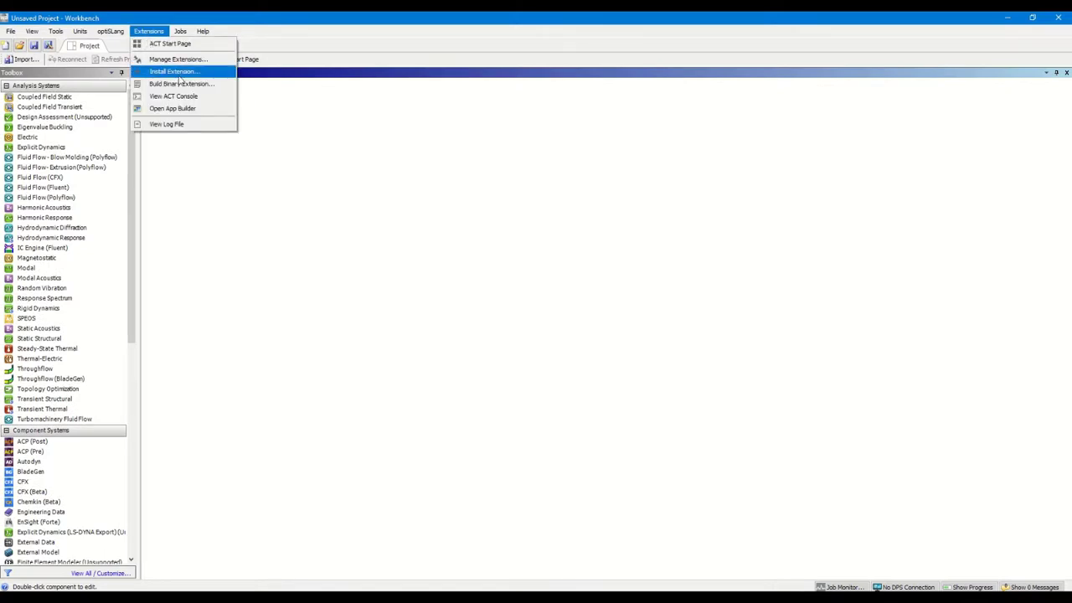
{"action": "left_click", "coordinate": [176, 72]}
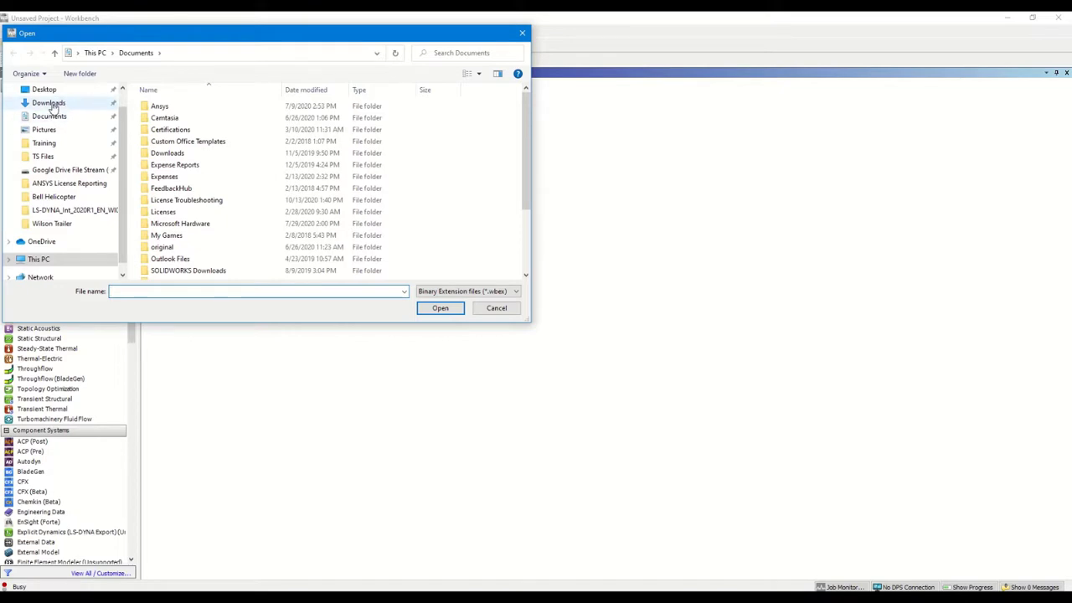
{"action": "left_click", "coordinate": [53, 103]}
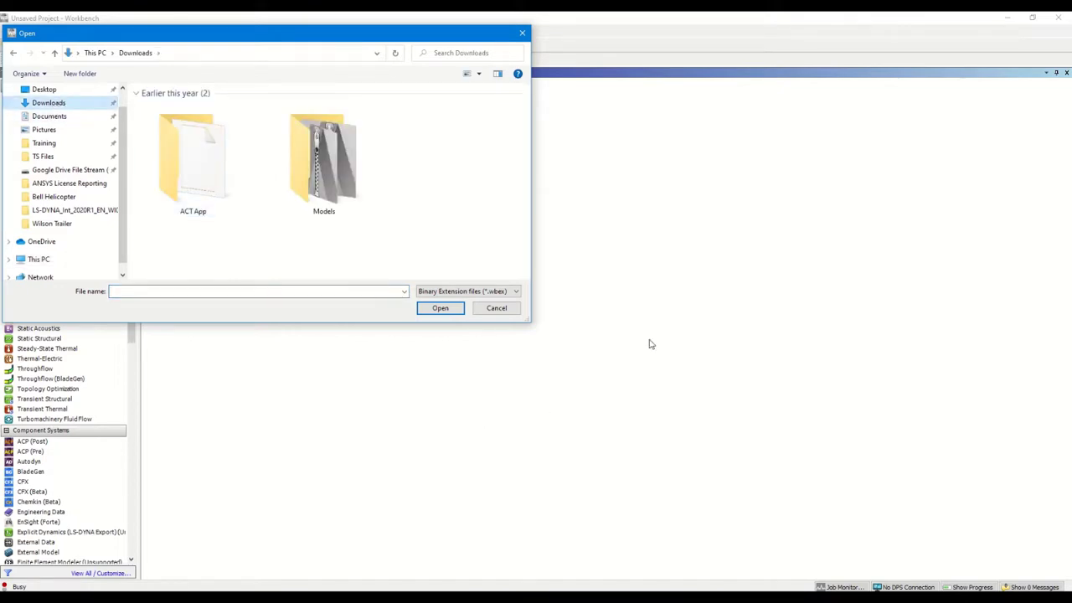
{"action": "left_click", "coordinate": [186, 169]}
{"action": "double_click", "coordinate": [186, 169]}
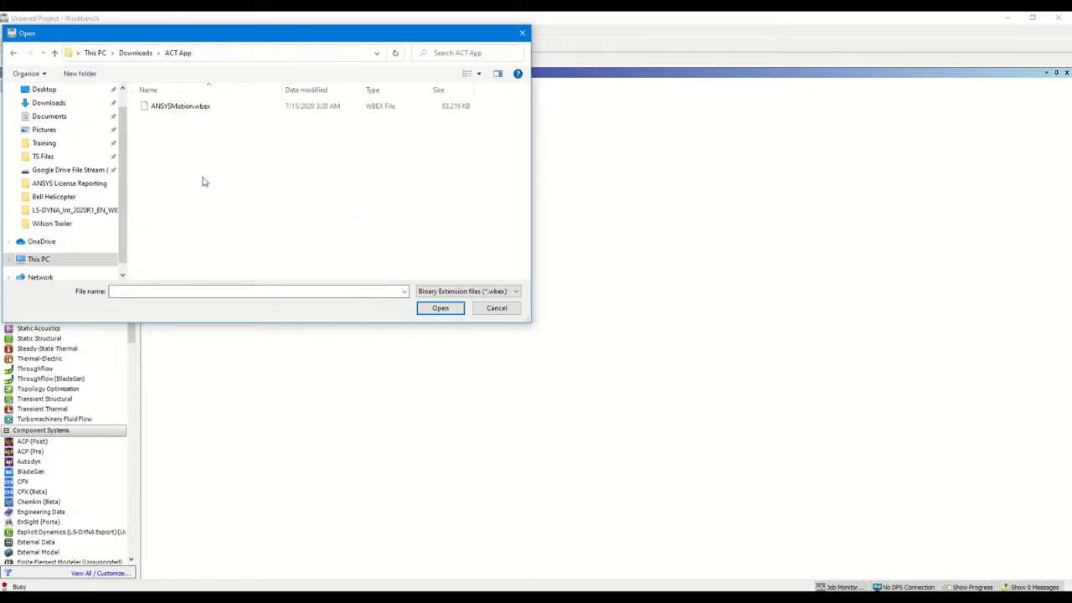
{"action": "left_click", "coordinate": [192, 109]}
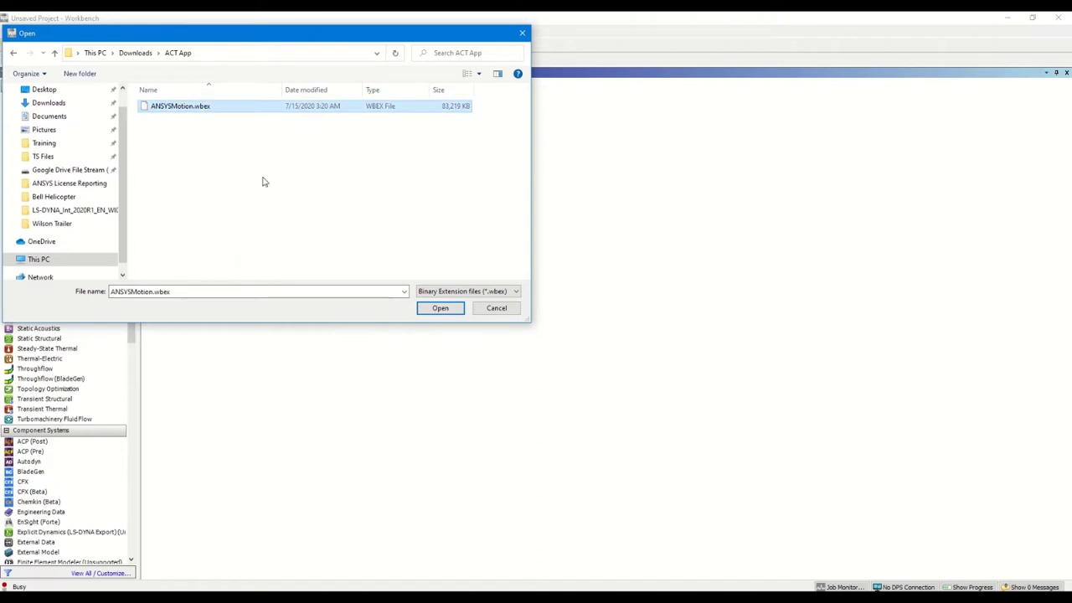
{"action": "left_click", "coordinate": [441, 308]}
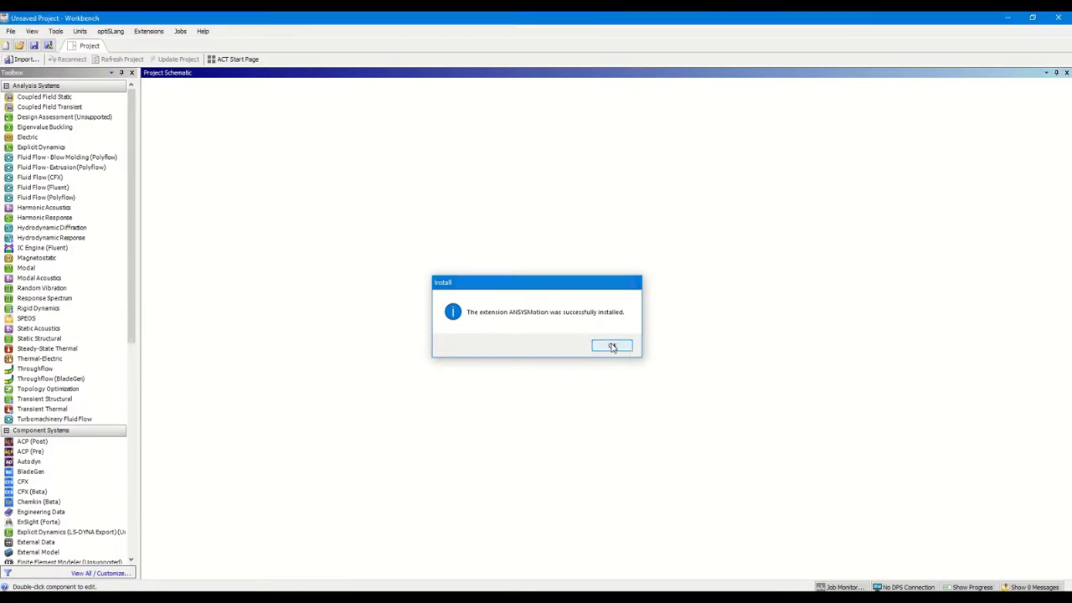
Step: Mark ANSYSMotion 2020.2 as Loaded in the Extensions Manager
{"action": "left_click", "coordinate": [612, 347]}
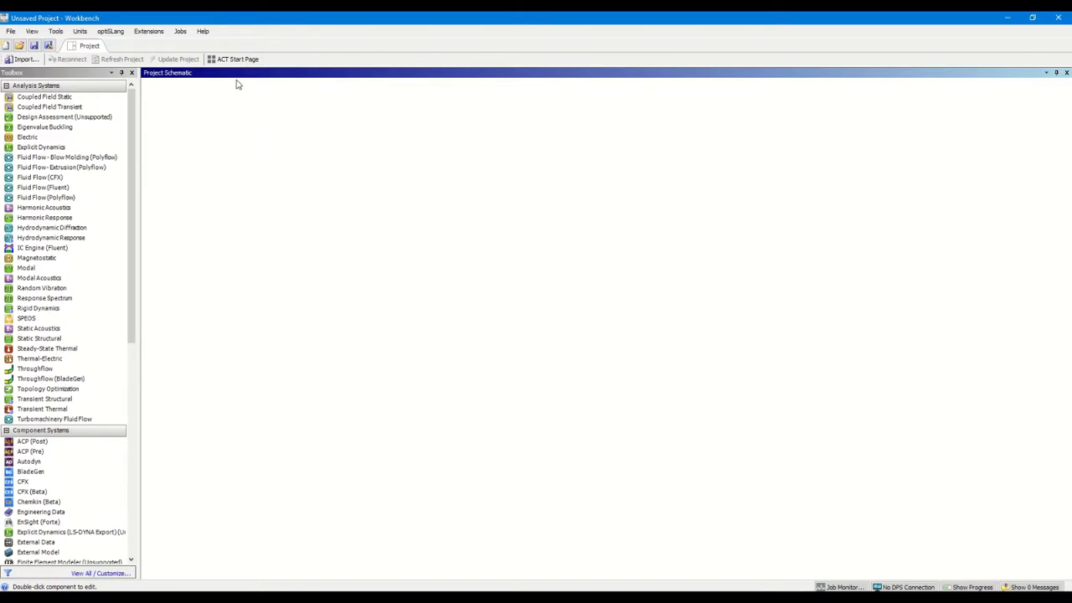
{"action": "left_click", "coordinate": [150, 32]}
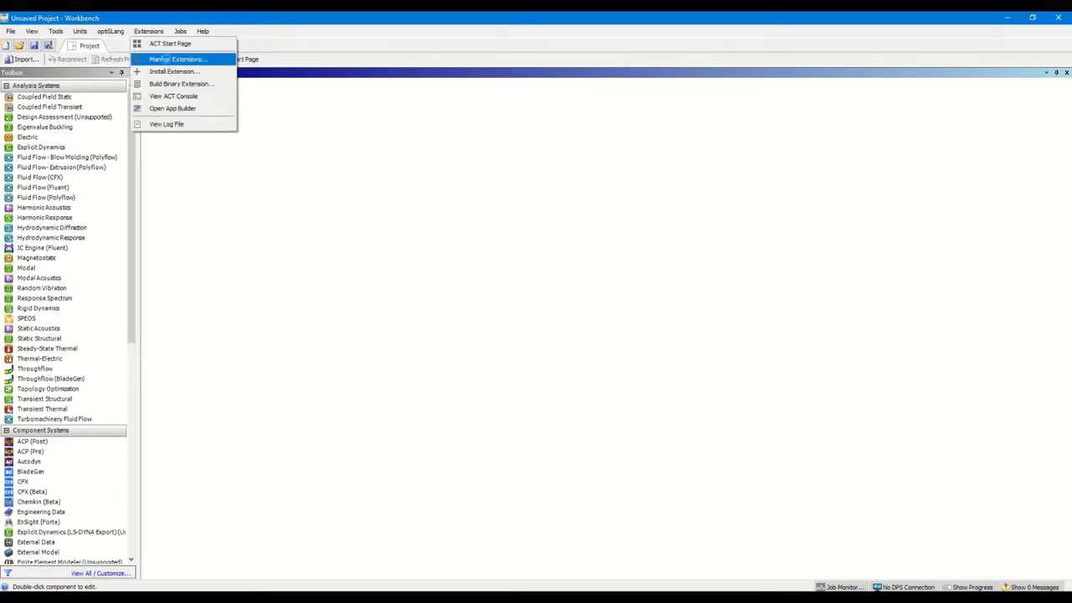
{"action": "left_click", "coordinate": [170, 58]}
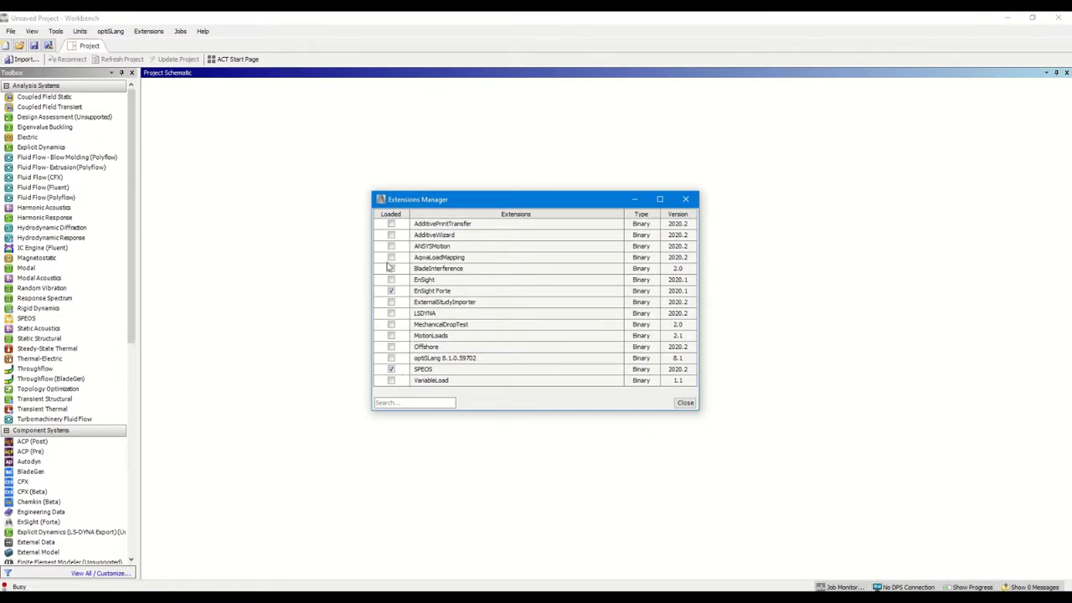
{"action": "left_click", "coordinate": [391, 247]}
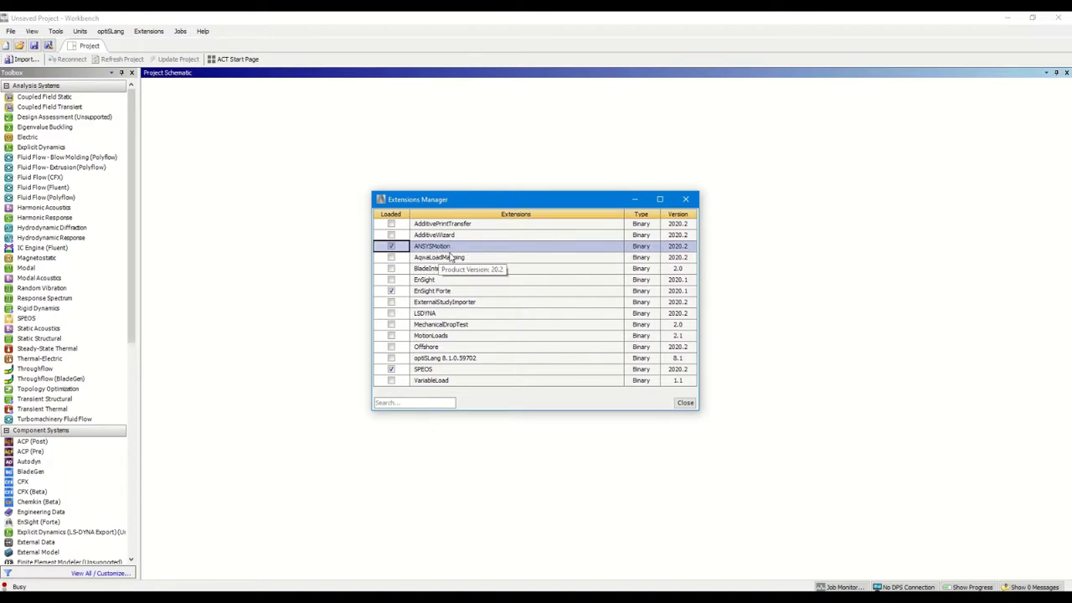
{"action": "left_click", "coordinate": [686, 403]}
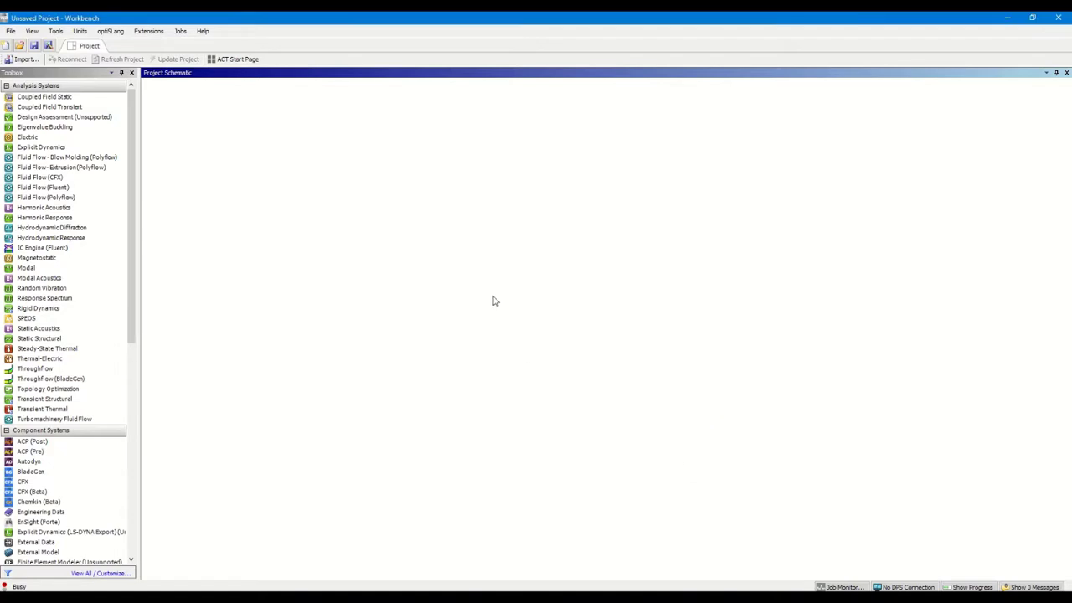